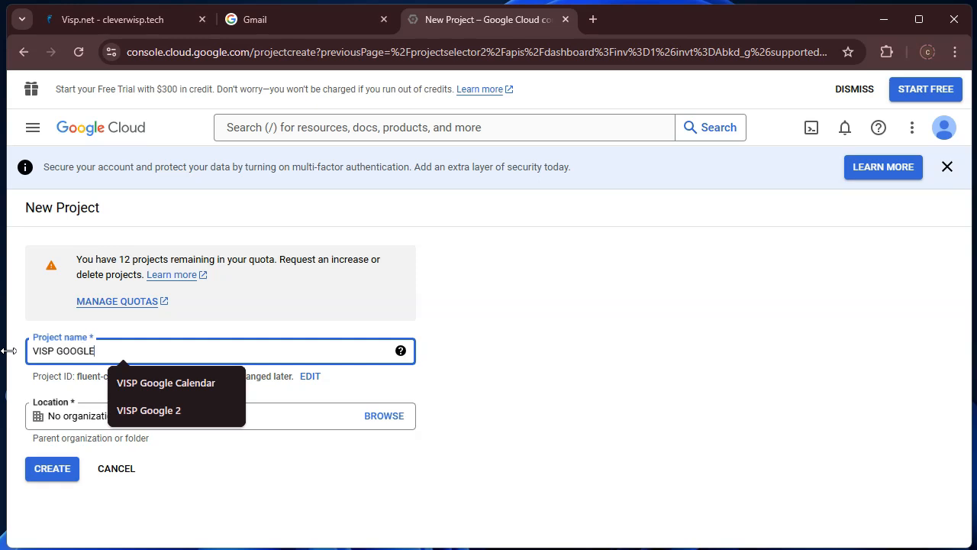
# Step: Create the project VISP GOOGLE and select it as the active project
pyautogui.click(36, 473)
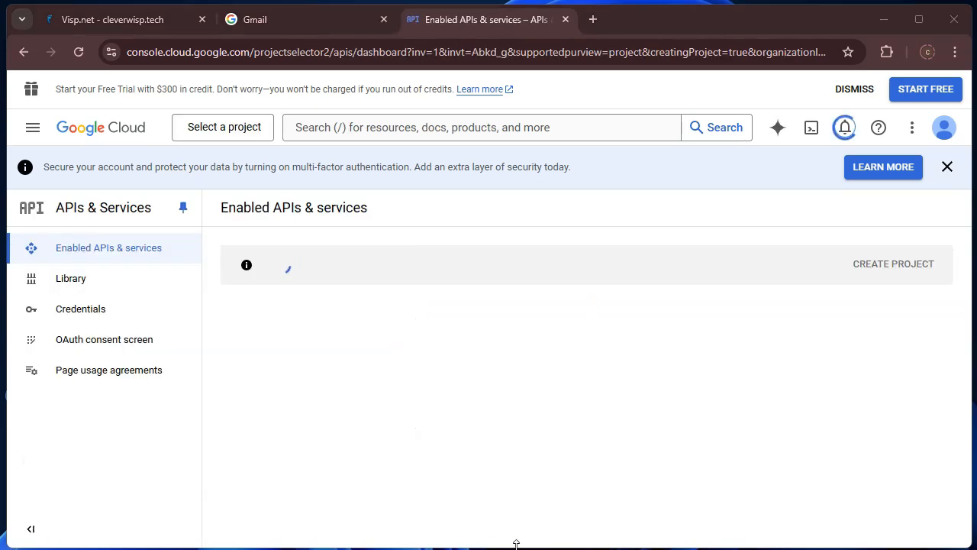
pyautogui.click(252, 132)
pyautogui.click(236, 129)
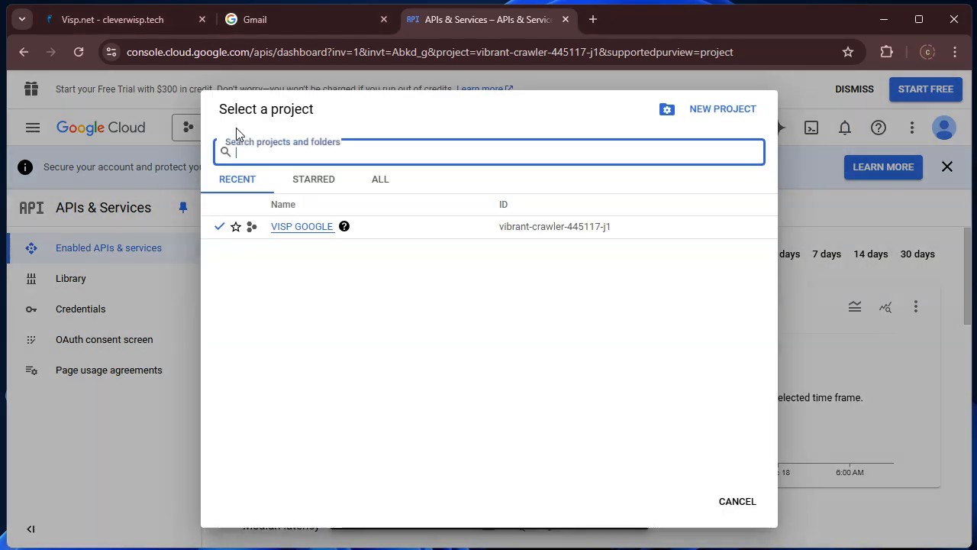
pyautogui.click(298, 228)
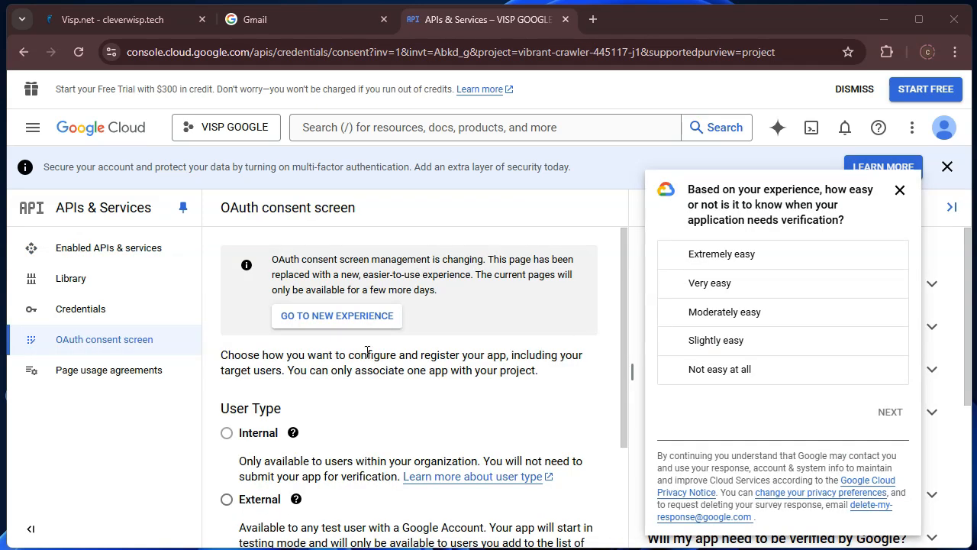
# Step: Set the OAuth consent screen's user type to External and create the app registration
pyautogui.scroll(-2, 293, 391)
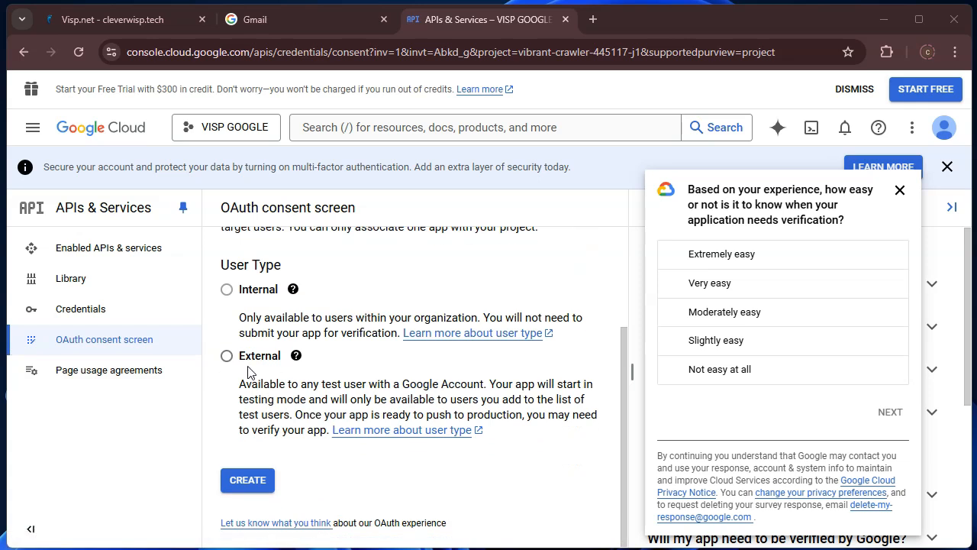
pyautogui.click(226, 356)
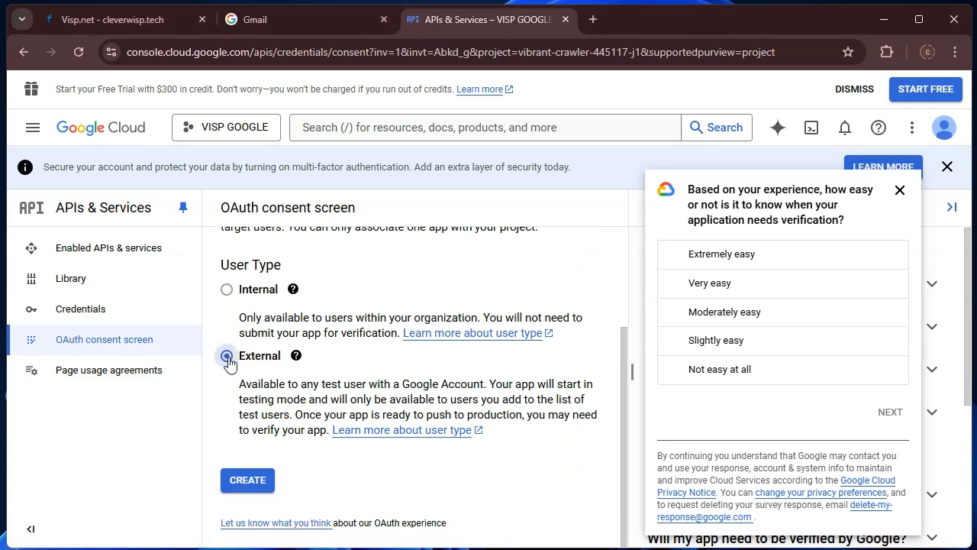
pyautogui.click(246, 480)
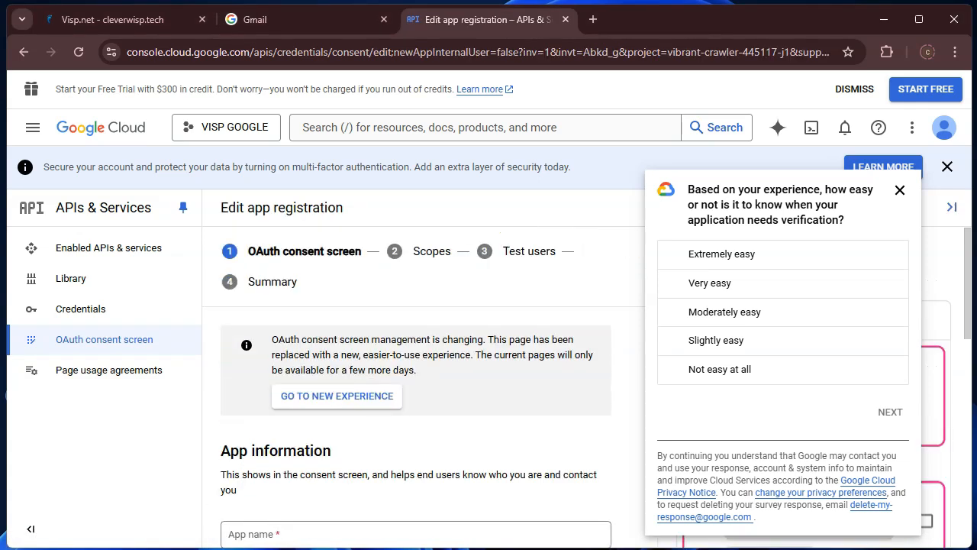
# Step: Enter VISP as the app name and choose the account's own address as the user support email
pyautogui.scroll(-3, 387, 453)
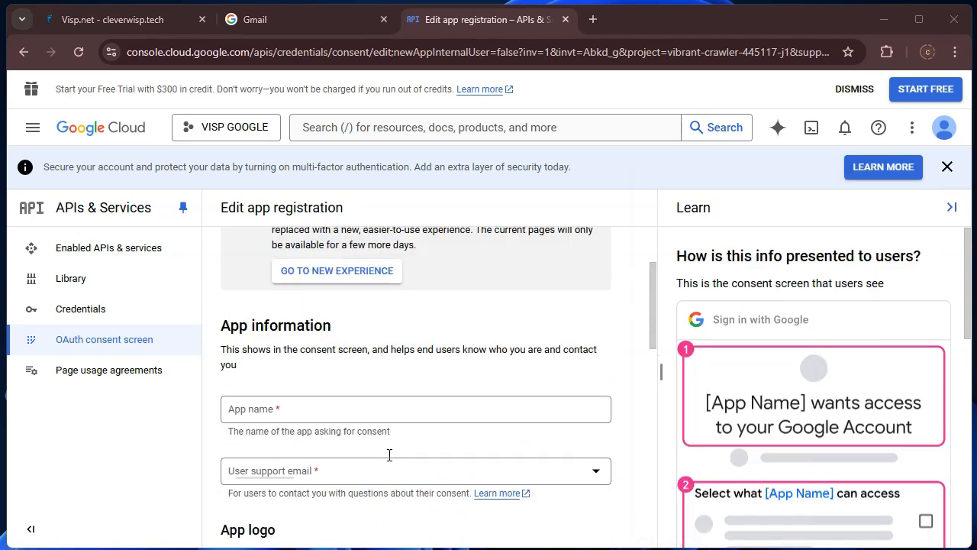
pyautogui.click(388, 305)
pyautogui.write('VISP')
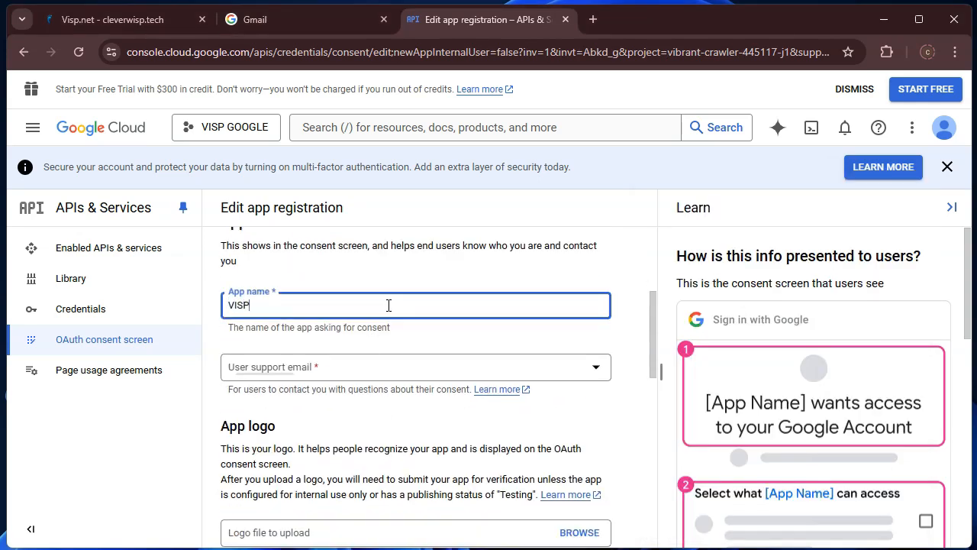
pyautogui.click(366, 375)
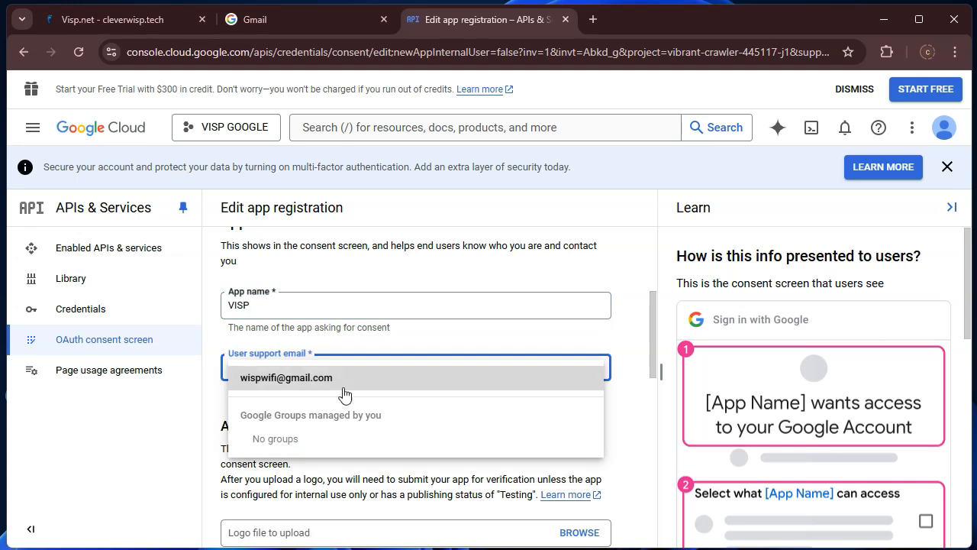
pyautogui.click(346, 384)
# Step: Fill in the developer contact email and save the OAuth consent screen page of the registration
pyautogui.scroll(-8, 346, 384)
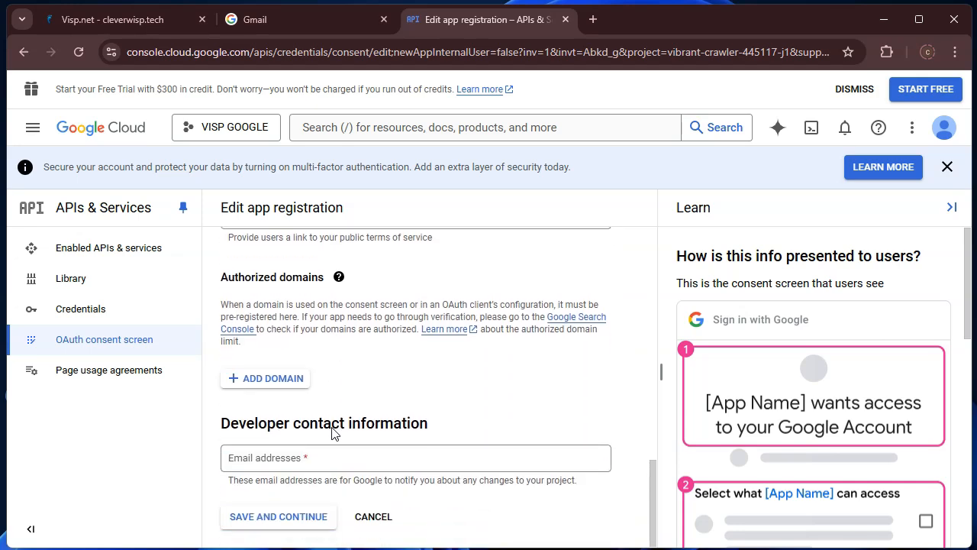
pyautogui.click(332, 466)
pyautogui.hotkey('ctrl', 'v')
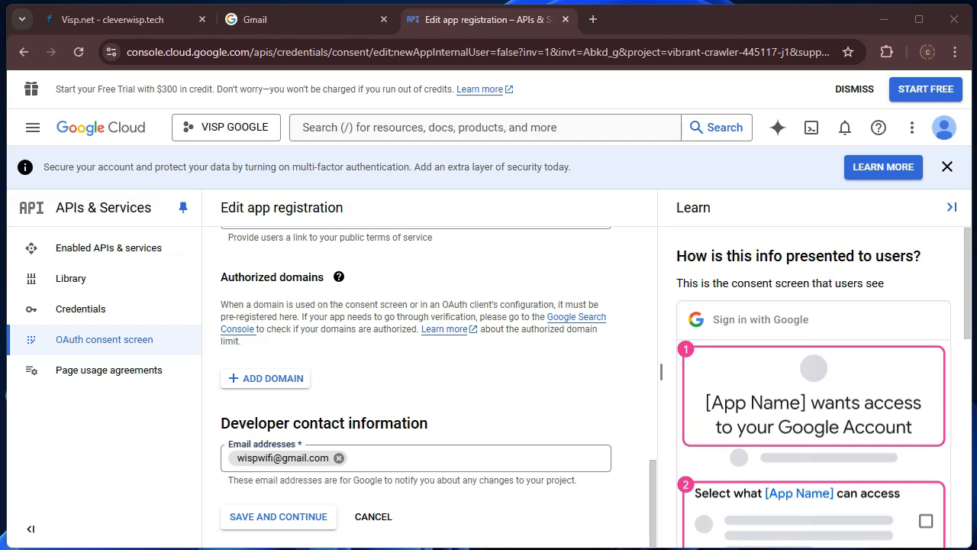
pyautogui.click(266, 516)
pyautogui.scroll(-2, 347, 473)
pyautogui.scroll(-10, 347, 473)
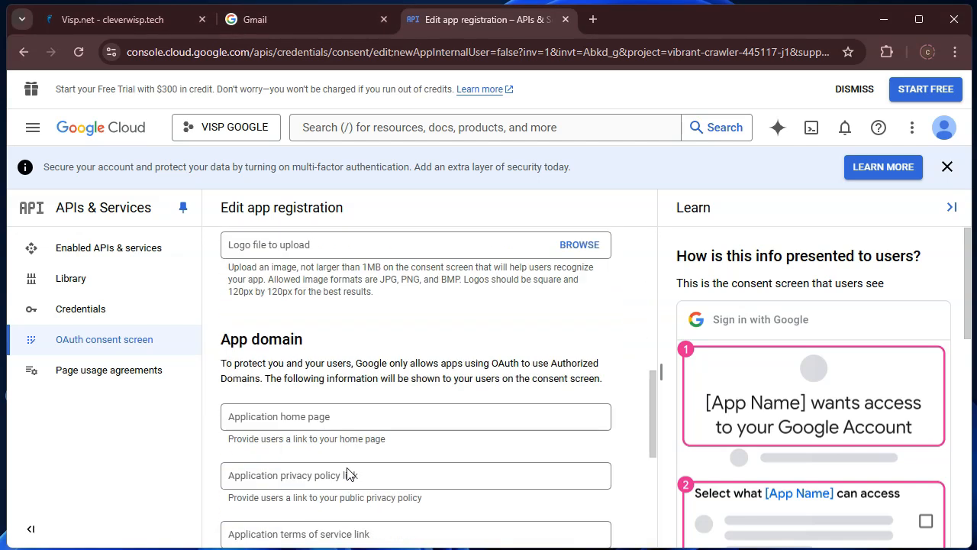
pyautogui.click(269, 515)
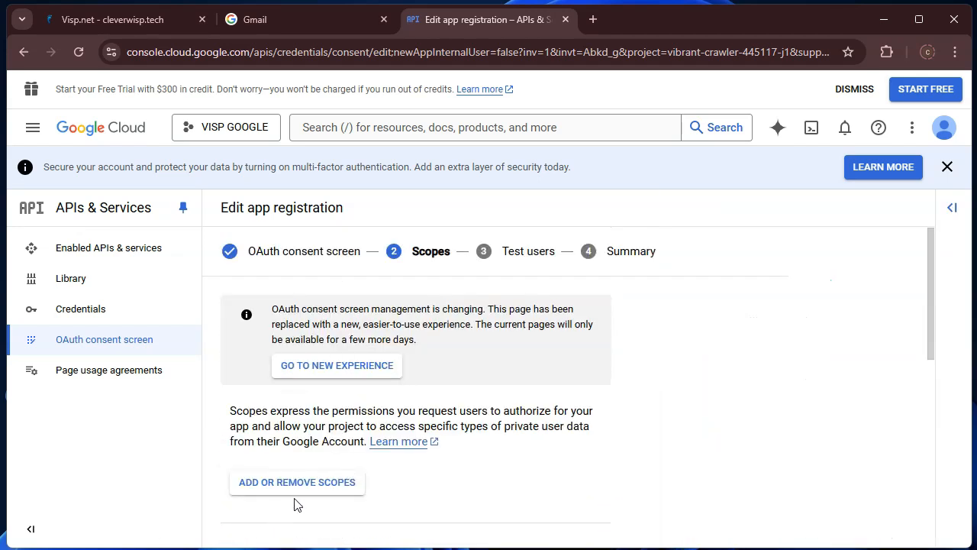
# Step: Save the Scopes page without adding any scopes and continue to the test users page
pyautogui.scroll(-10, 309, 497)
pyautogui.click(284, 516)
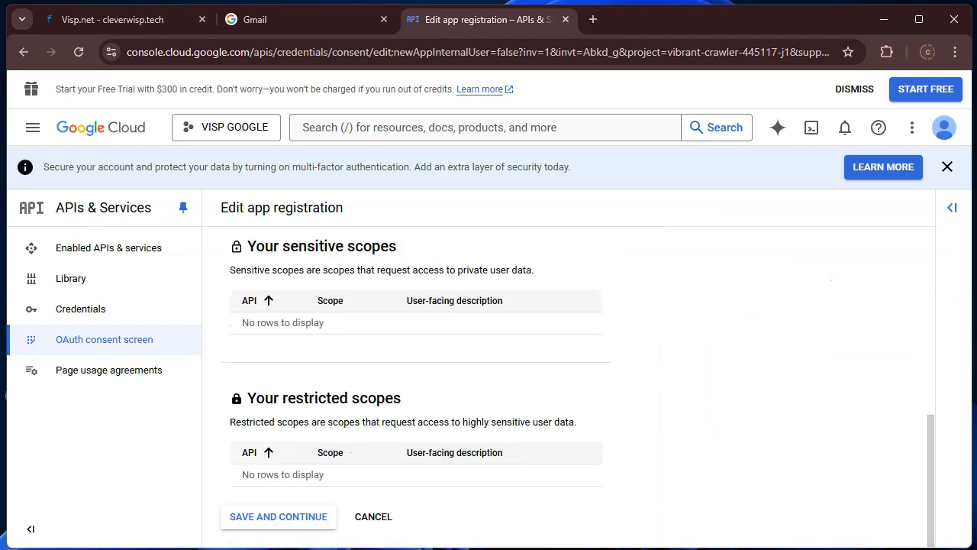
pyautogui.click(262, 525)
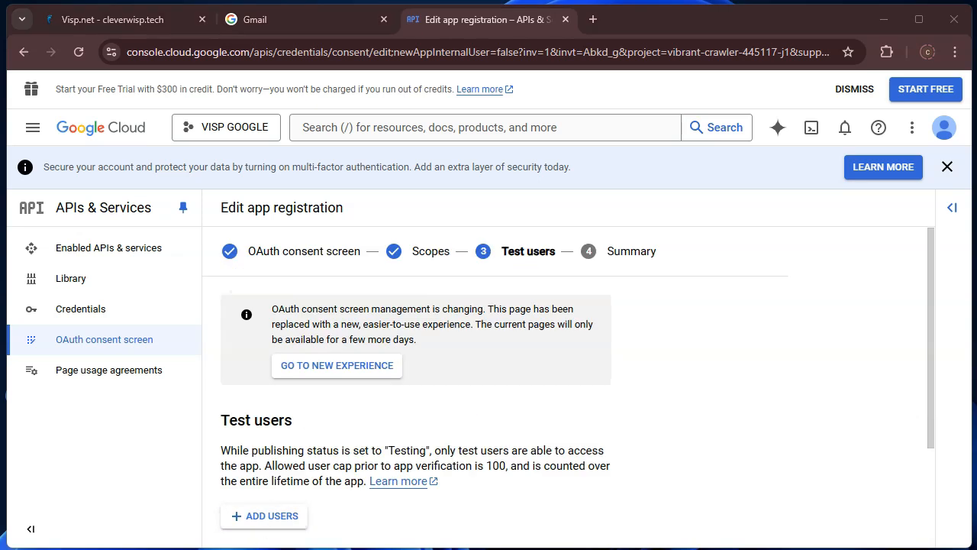
# Step: Find the Google Calendar API in the API Library and enable it for the project
pyautogui.click(135, 251)
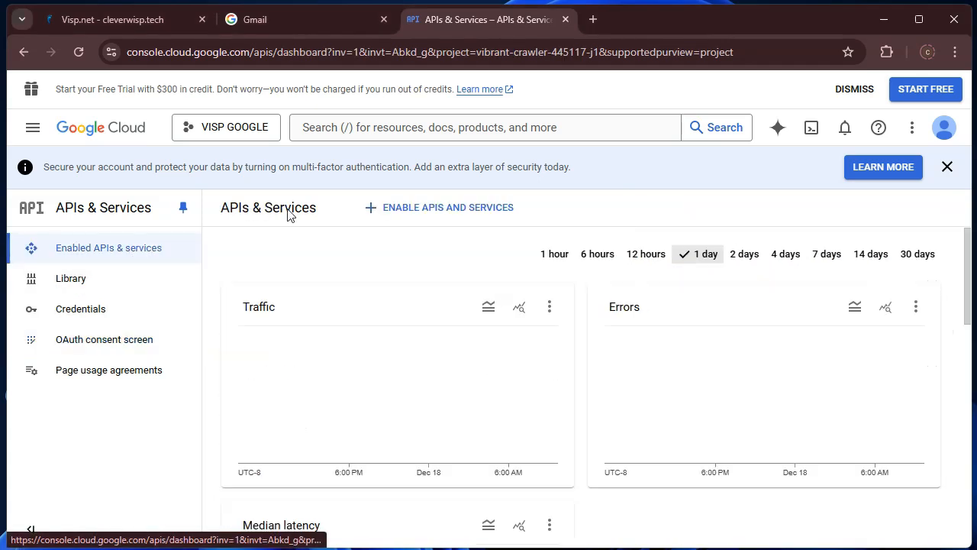
pyautogui.click(393, 207)
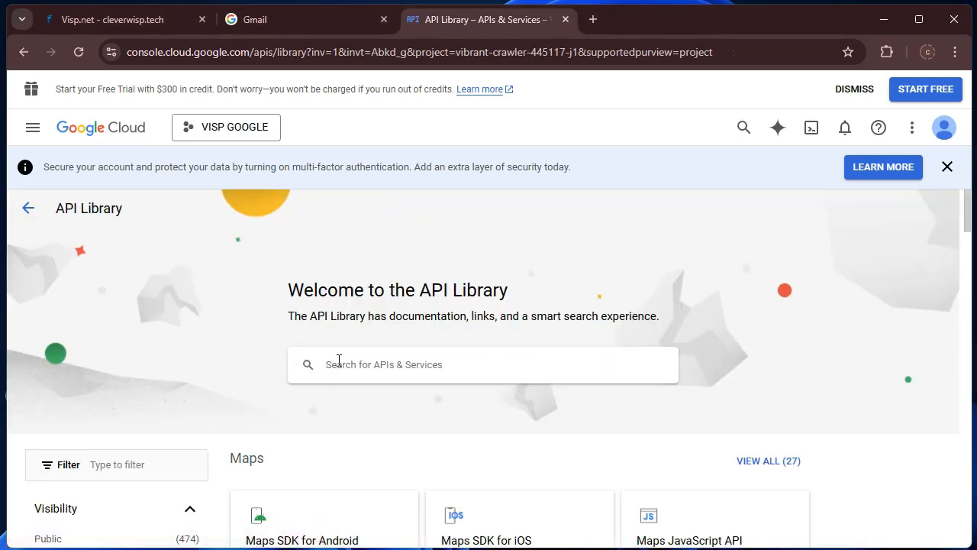
pyautogui.write('Google cal')
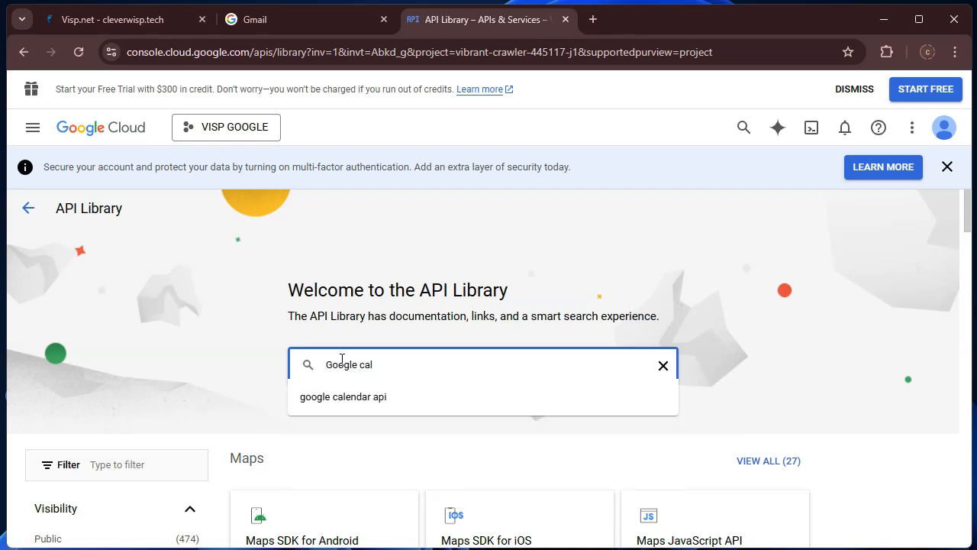
pyautogui.click(348, 399)
pyautogui.click(390, 365)
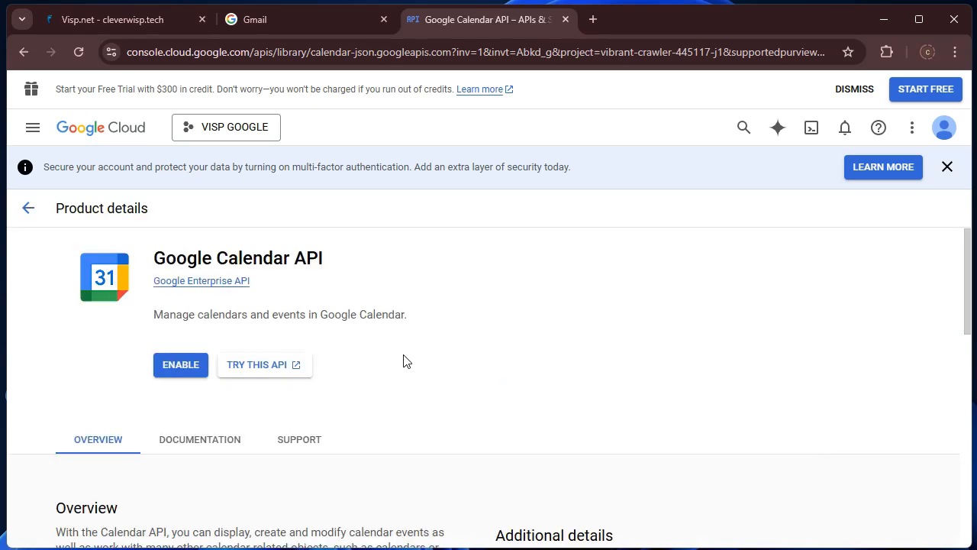
pyautogui.click(181, 368)
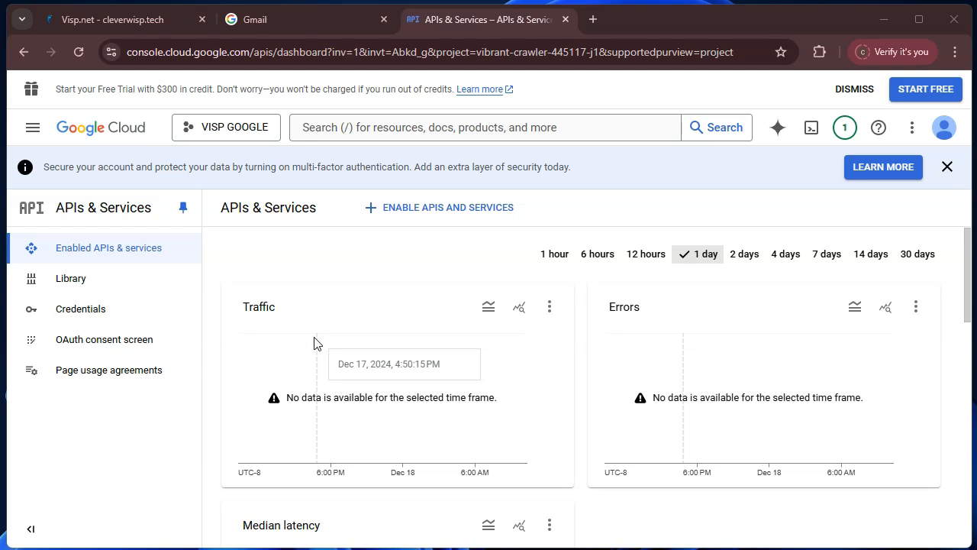
# Step: Create an OAuth client ID of type Web application named visp and close the creation confirmation
pyautogui.click(124, 313)
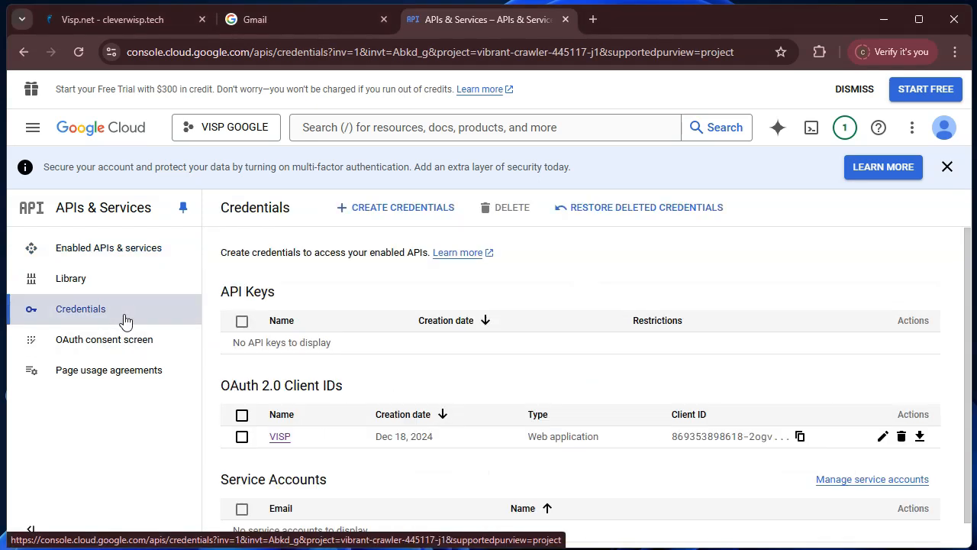
pyautogui.click(398, 211)
pyautogui.click(362, 295)
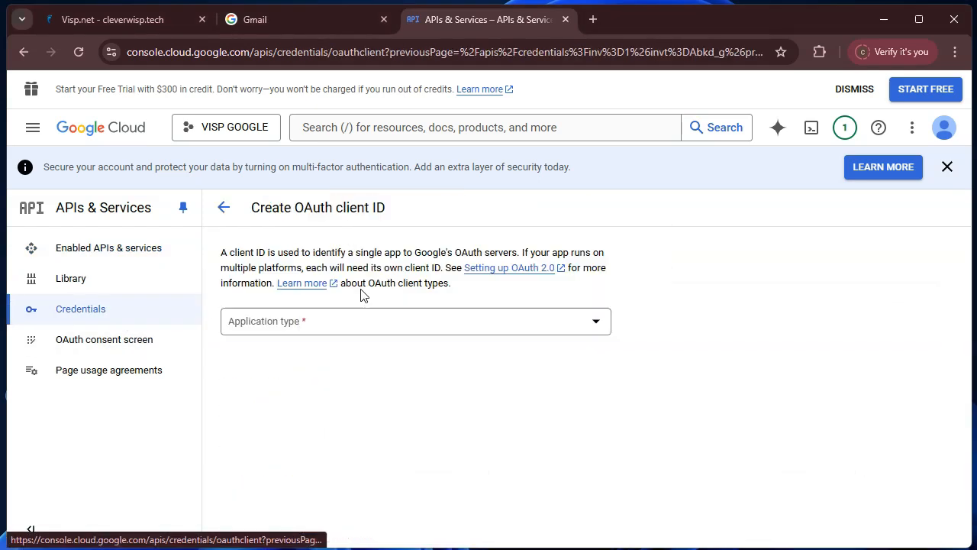
pyautogui.click(331, 321)
pyautogui.click(317, 340)
pyautogui.click(299, 365)
pyautogui.hotkey('ctrl', 'a')
pyautogui.write('v')
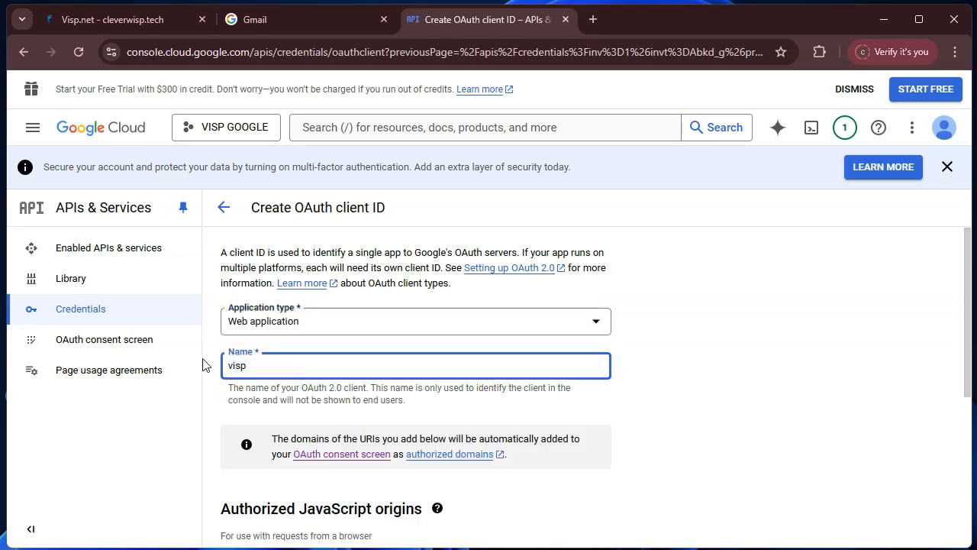
pyautogui.scroll(-4, 281, 397)
pyautogui.click(269, 513)
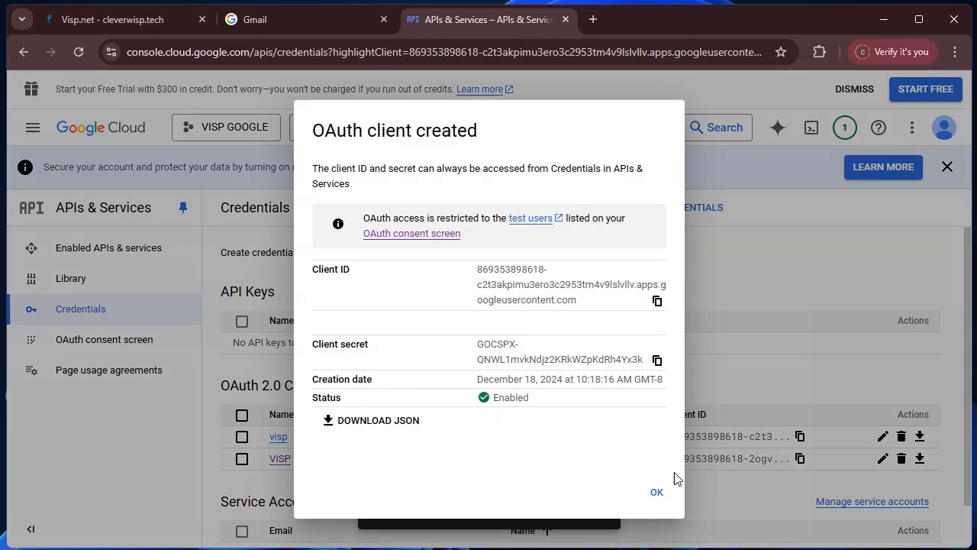
pyautogui.click(657, 491)
# Step: Reopen the app registration for editing, continue to its Scopes page and open the scope selection
pyautogui.click(107, 341)
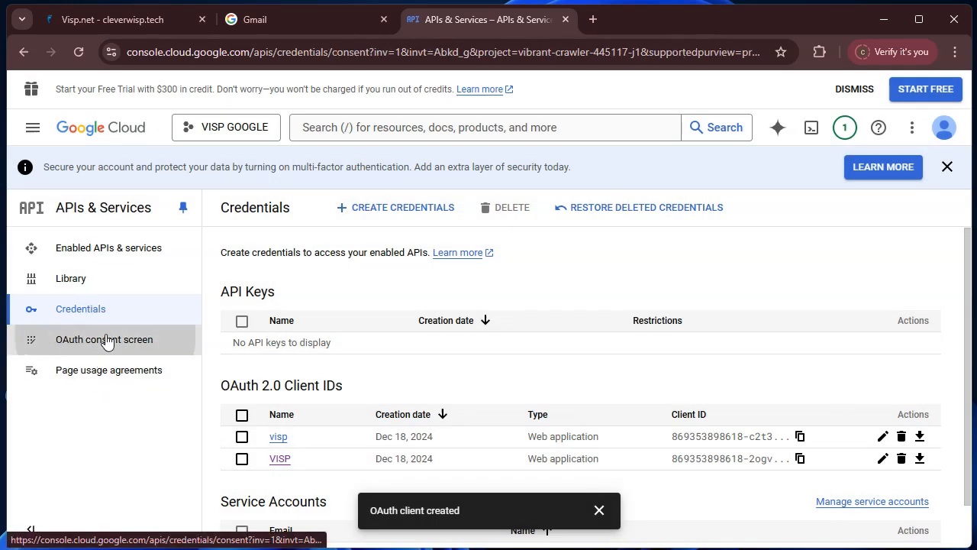
pyautogui.click(322, 372)
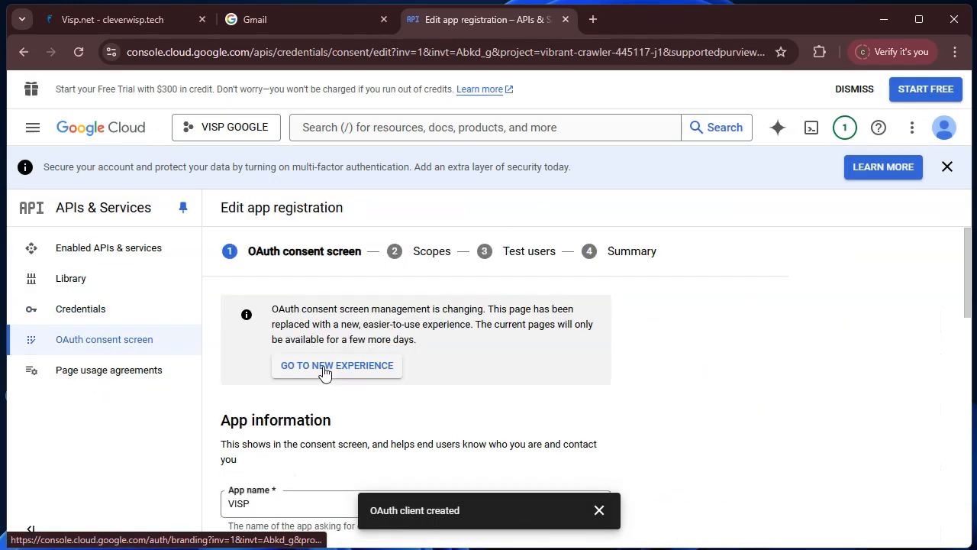
pyautogui.click(600, 510)
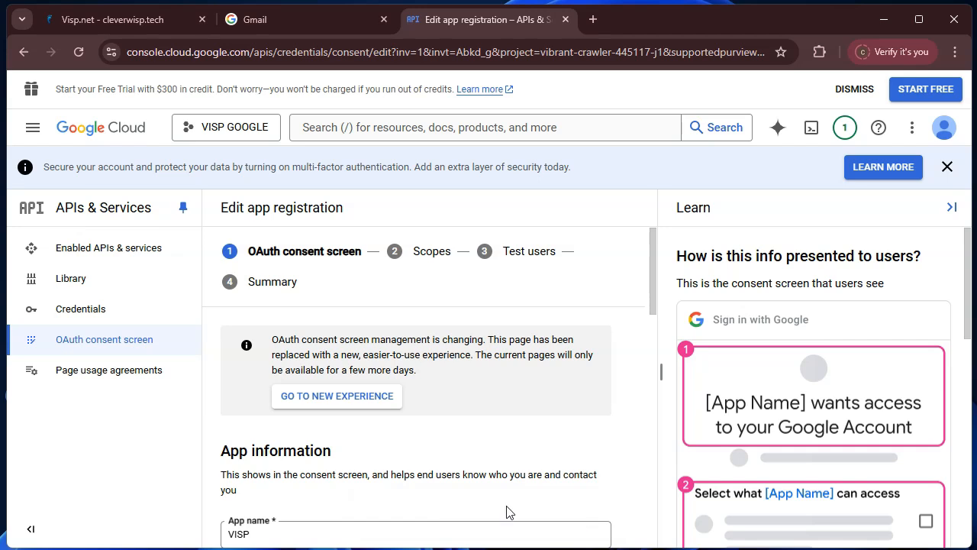
pyautogui.scroll(-10, 364, 496)
pyautogui.click(275, 513)
pyautogui.scroll(-3, 312, 416)
pyautogui.scroll(2, 316, 419)
pyautogui.click(307, 408)
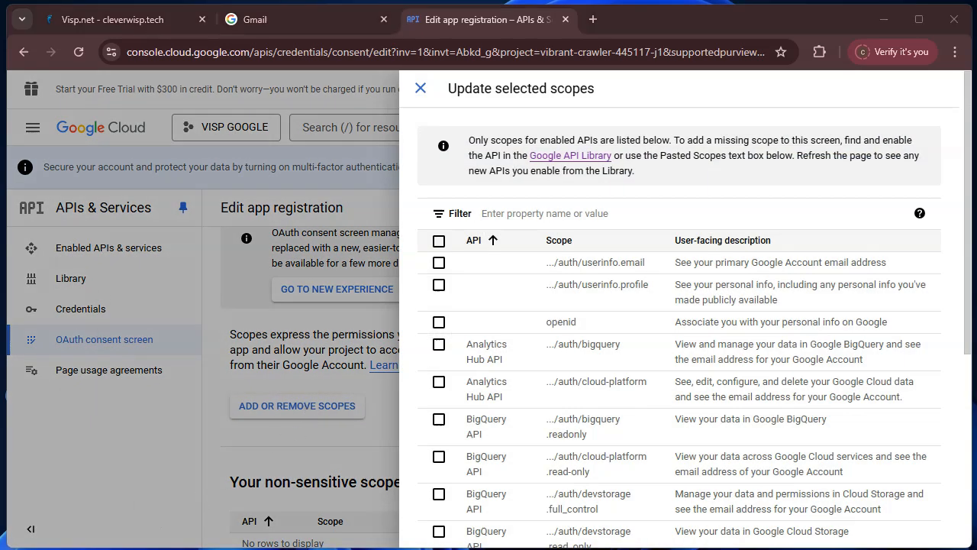
# Step: Select the userinfo.email, userinfo.profile and openid scopes
pyautogui.click(438, 262)
pyautogui.click(438, 285)
pyautogui.click(439, 322)
# Step: Filter the scope list by the API property for Google Calendar API
pyautogui.click(552, 213)
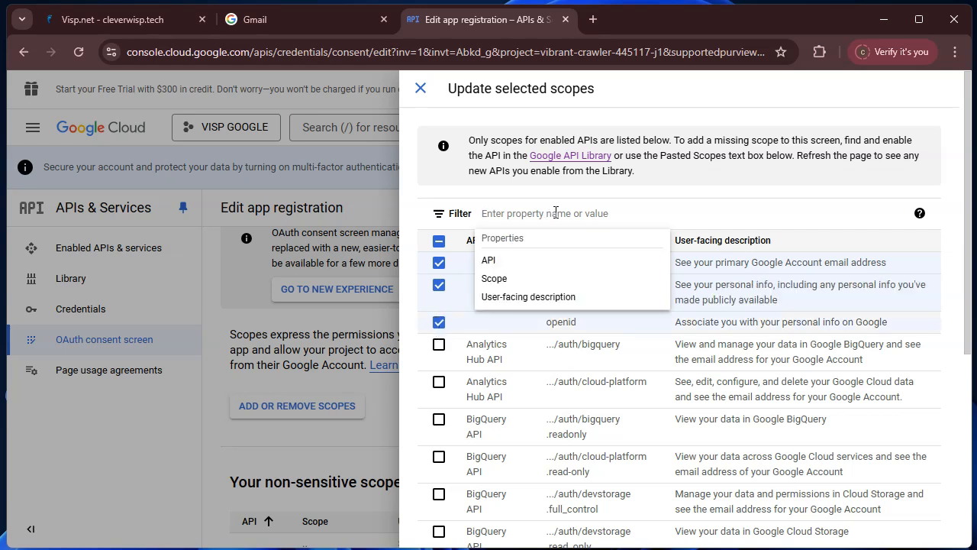
pyautogui.write('API')
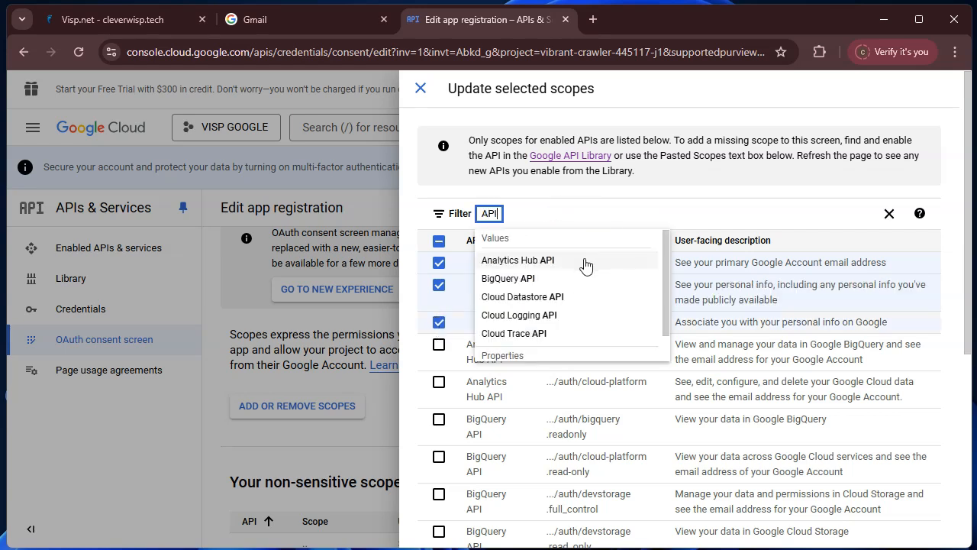
pyautogui.scroll(-1, 559, 279)
pyautogui.click(507, 351)
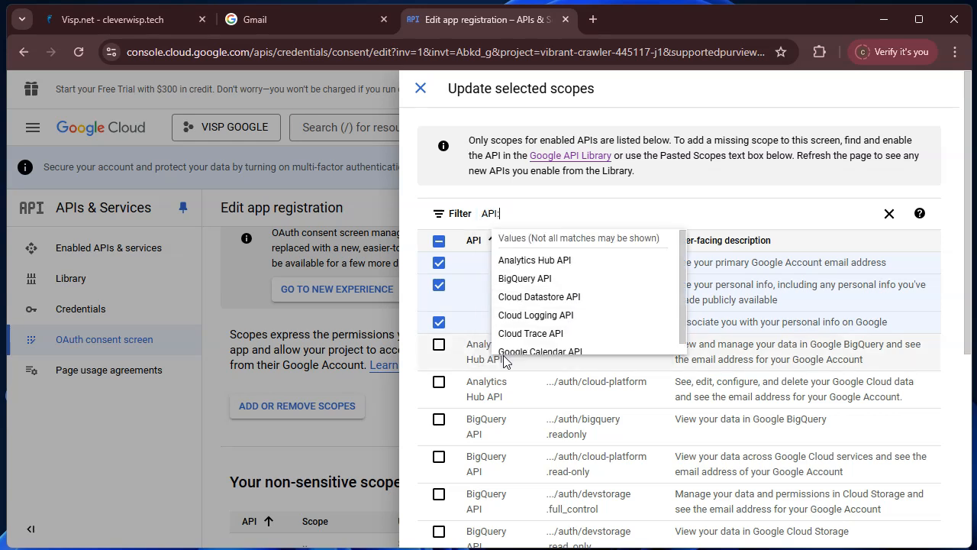
pyautogui.click(553, 350)
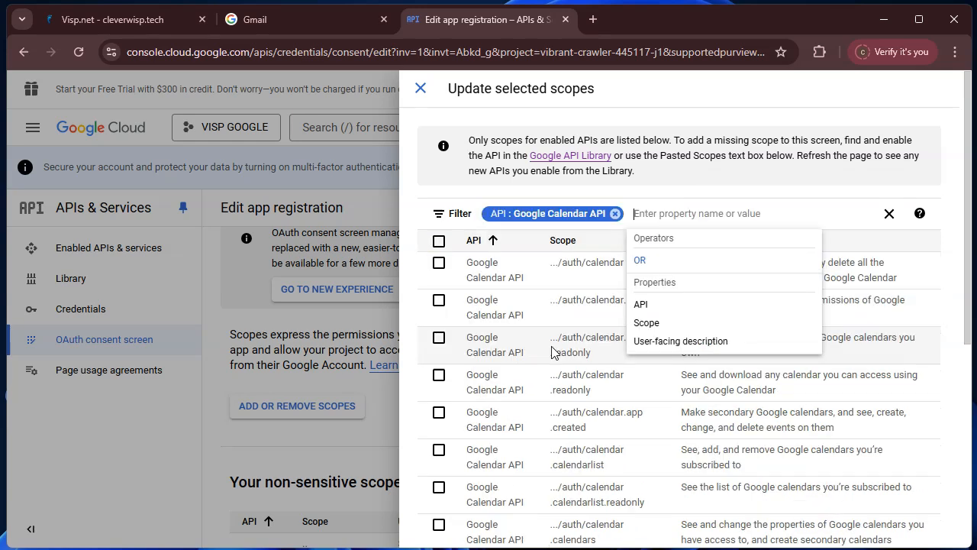
# Step: Select all Google Calendar API scopes on the first and second pages of the filtered list
pyautogui.click(438, 241)
pyautogui.click(438, 241)
pyautogui.scroll(-3, 523, 448)
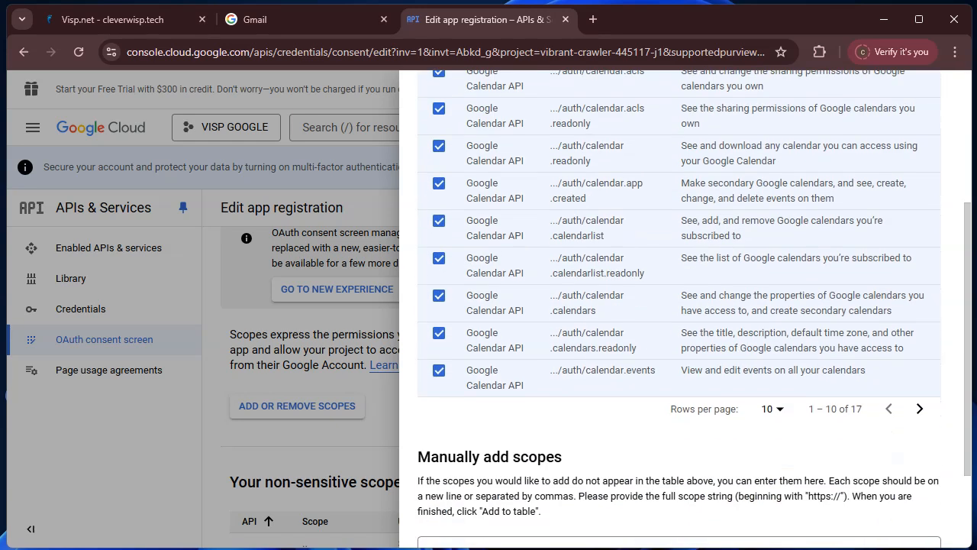
pyautogui.click(920, 408)
pyautogui.scroll(5, 687, 381)
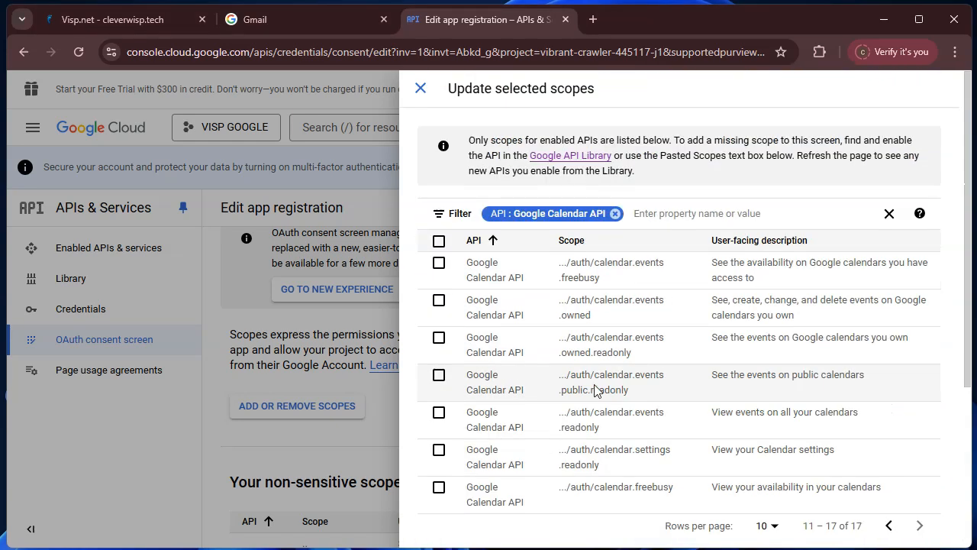
pyautogui.click(439, 241)
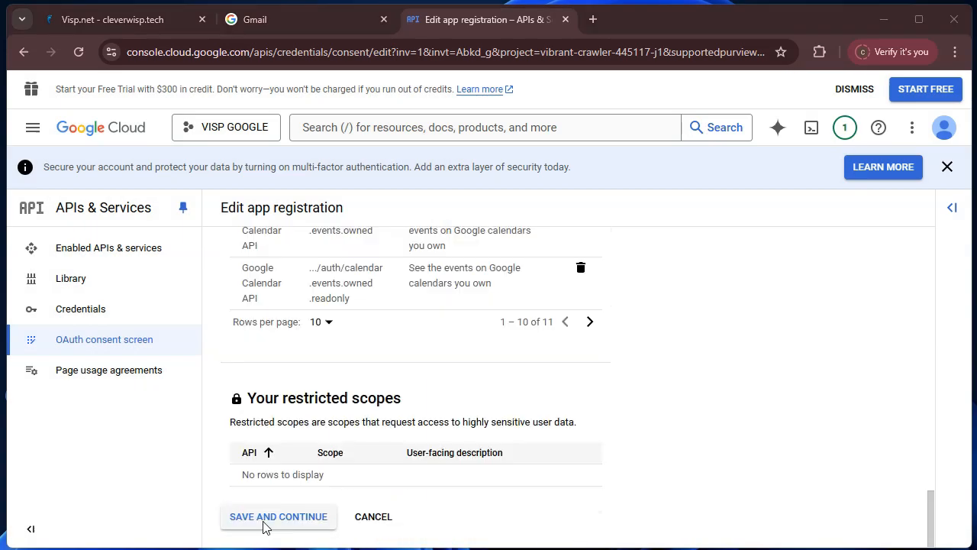
# Step: Save the selected scopes, continue to the Test users page and add the account's e-mail address as a test user
pyautogui.click(264, 524)
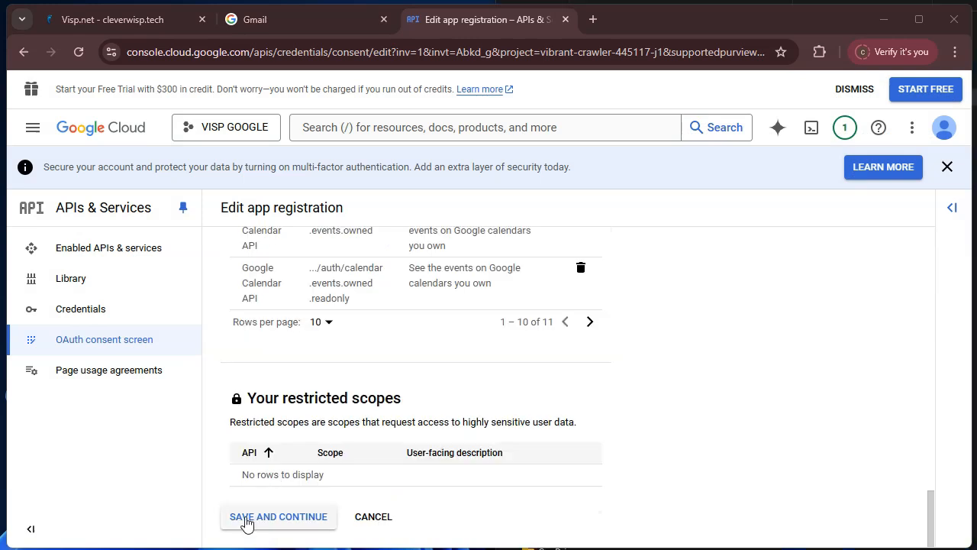
pyautogui.click(246, 524)
pyautogui.scroll(-2, 305, 416)
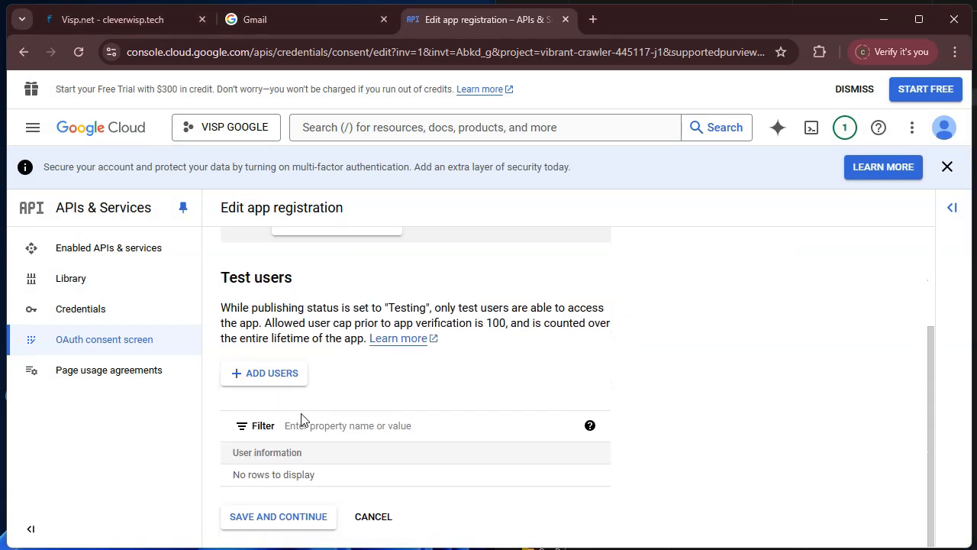
pyautogui.click(276, 380)
pyautogui.click(497, 235)
pyautogui.hotkey('ctrl', 'v')
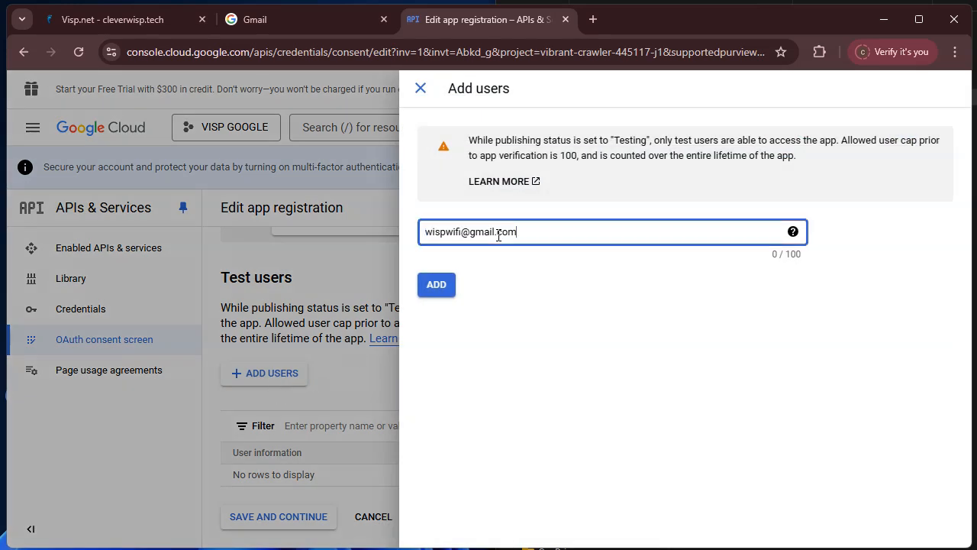
pyautogui.click(436, 287)
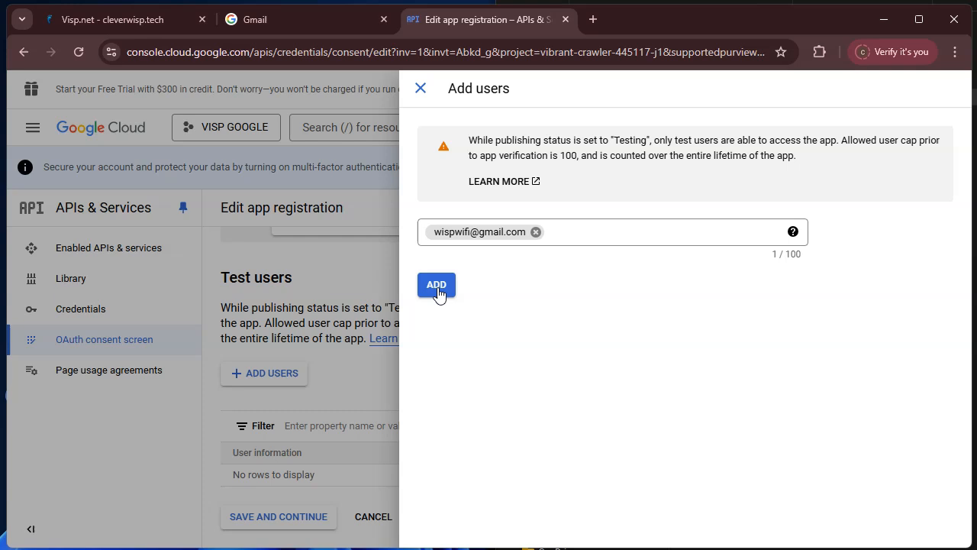
pyautogui.click(438, 290)
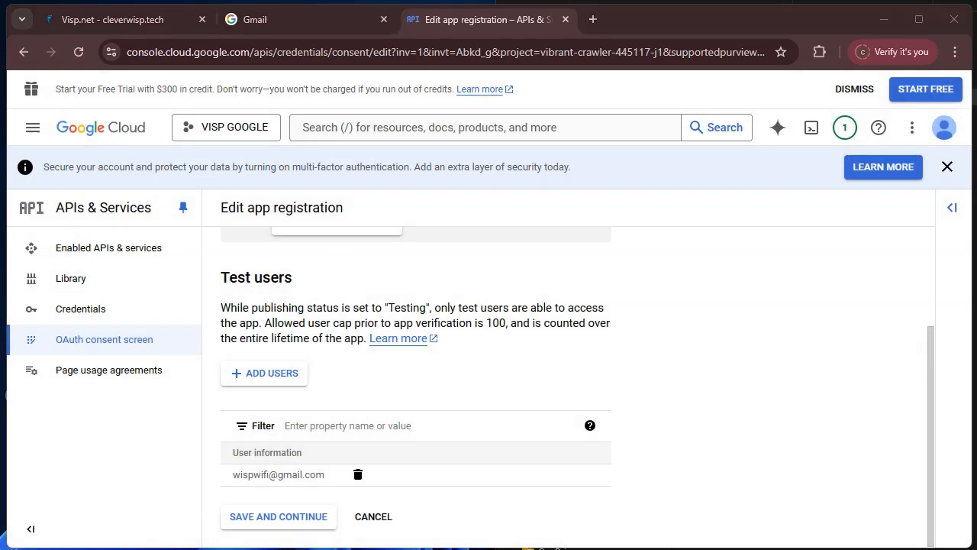
pyautogui.click(68, 310)
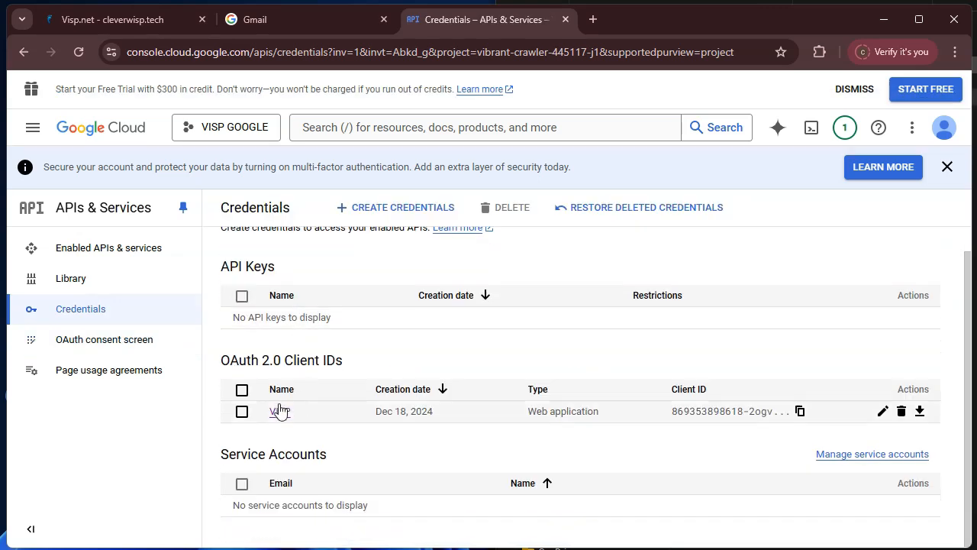
pyautogui.click(277, 408)
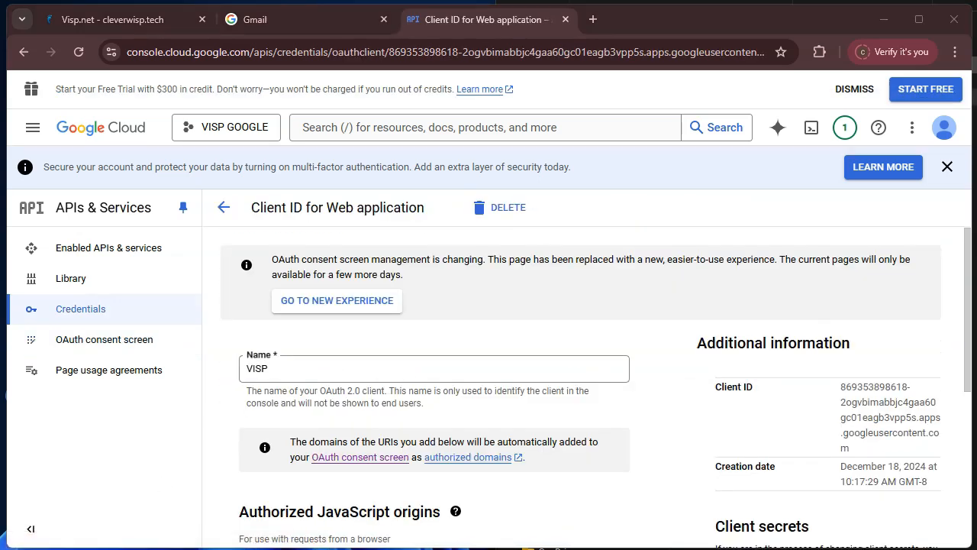
pyautogui.scroll(-2, 429, 538)
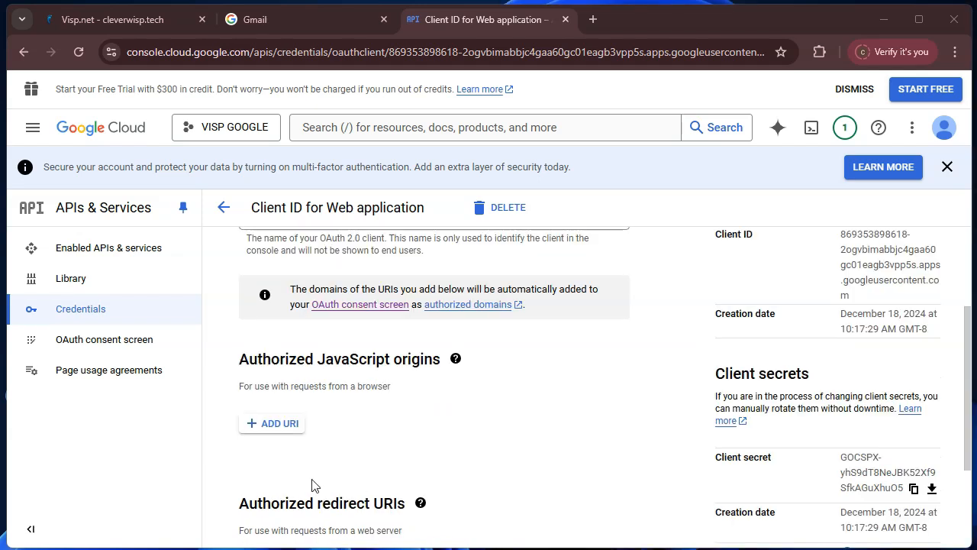
pyautogui.click(278, 422)
pyautogui.write('https://app.visp.net')
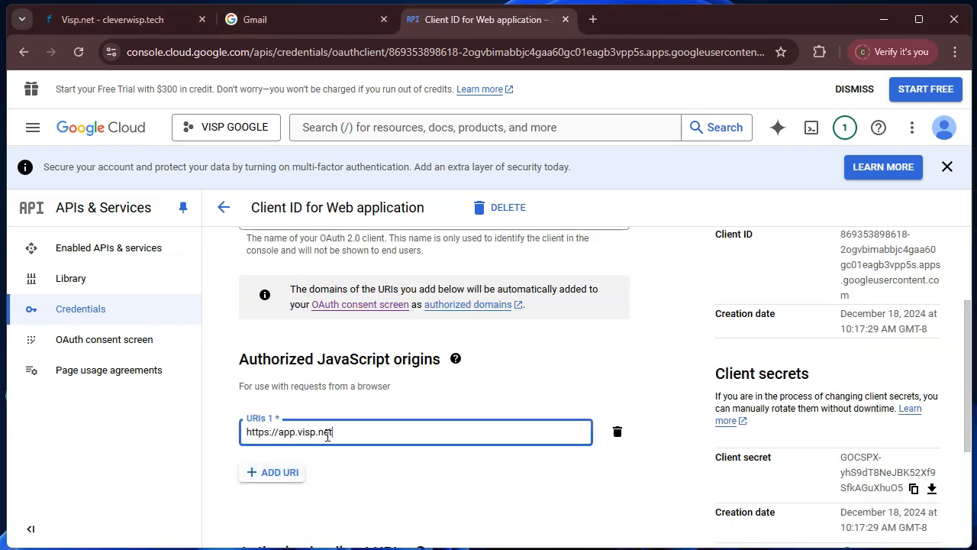
pyautogui.scroll(-3, 421, 497)
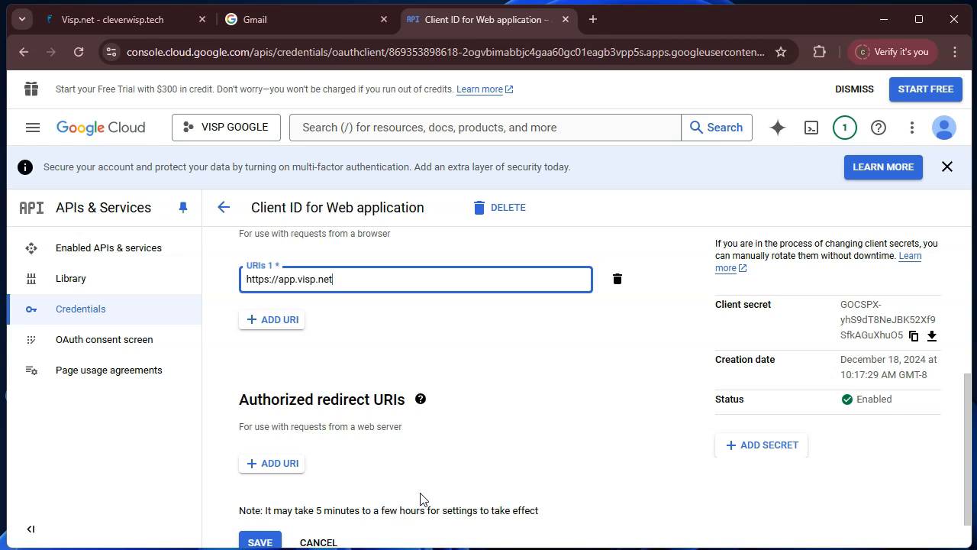
pyautogui.click(267, 508)
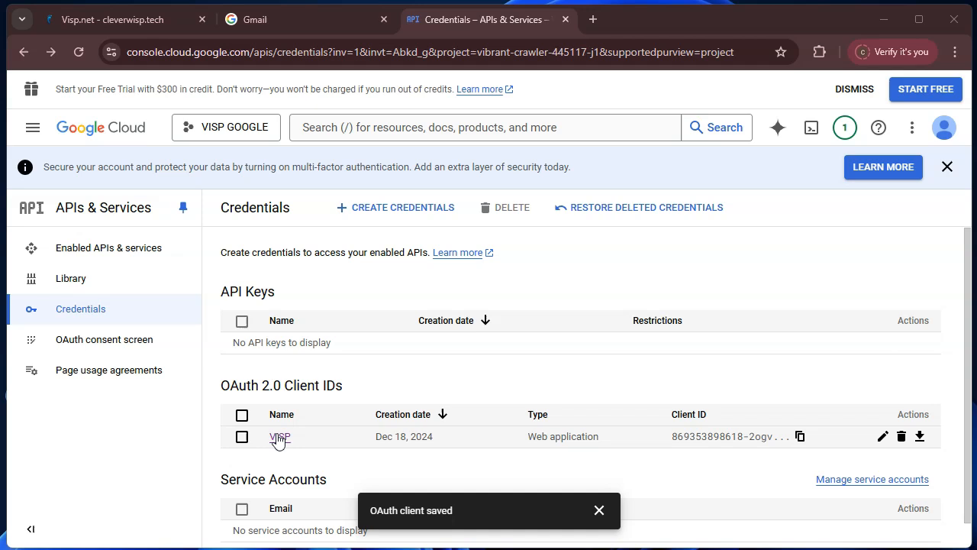
# Step: Reopen the VISP OAuth client and locate its client ID and client secret, highlighting the full client ID
pyautogui.click(277, 435)
pyautogui.scroll(-5, 658, 396)
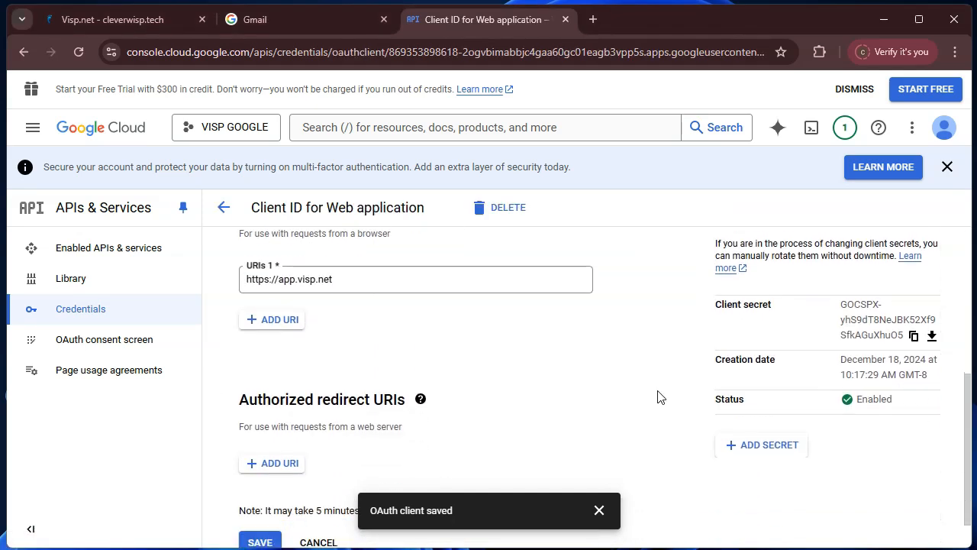
pyautogui.scroll(4, 658, 397)
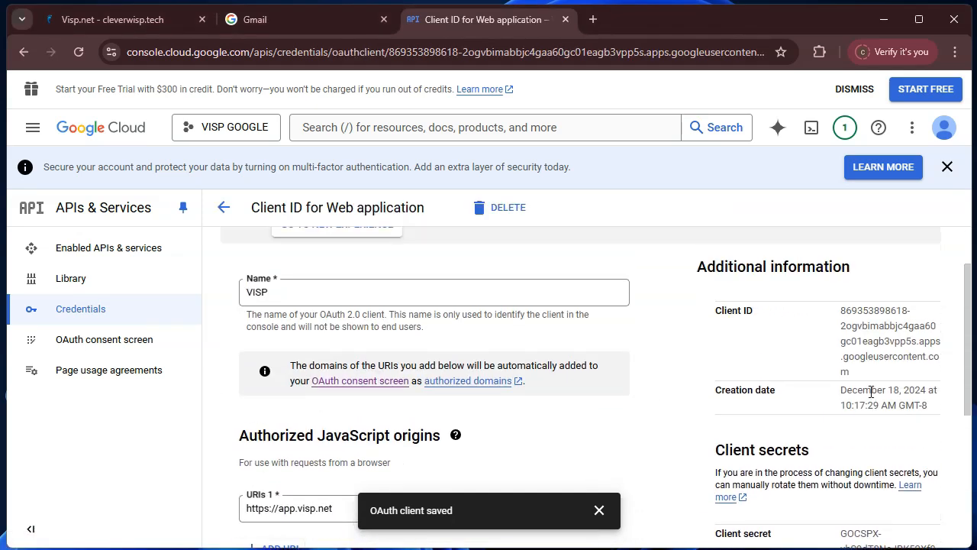
pyautogui.moveTo(841, 313); pyautogui.dragTo(895, 379)
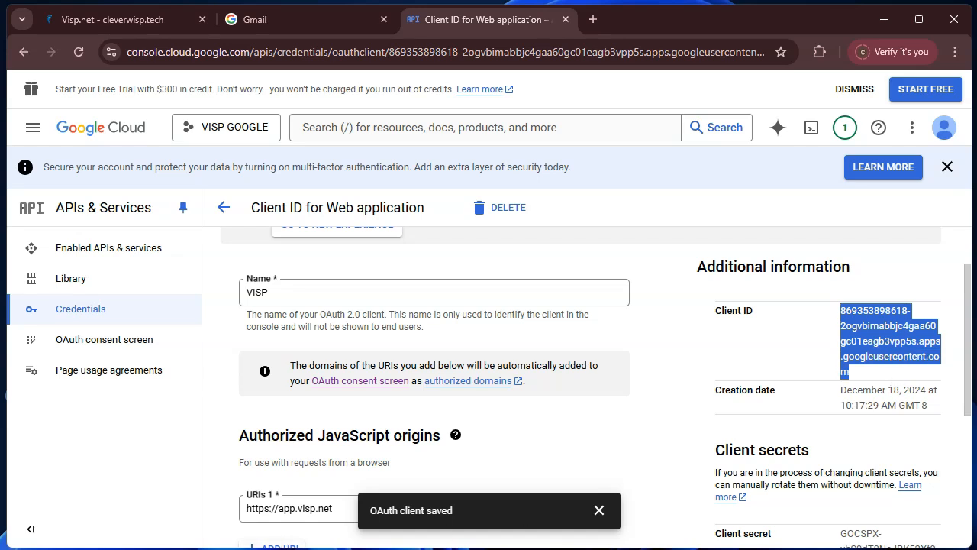
pyautogui.scroll(-3, 801, 425)
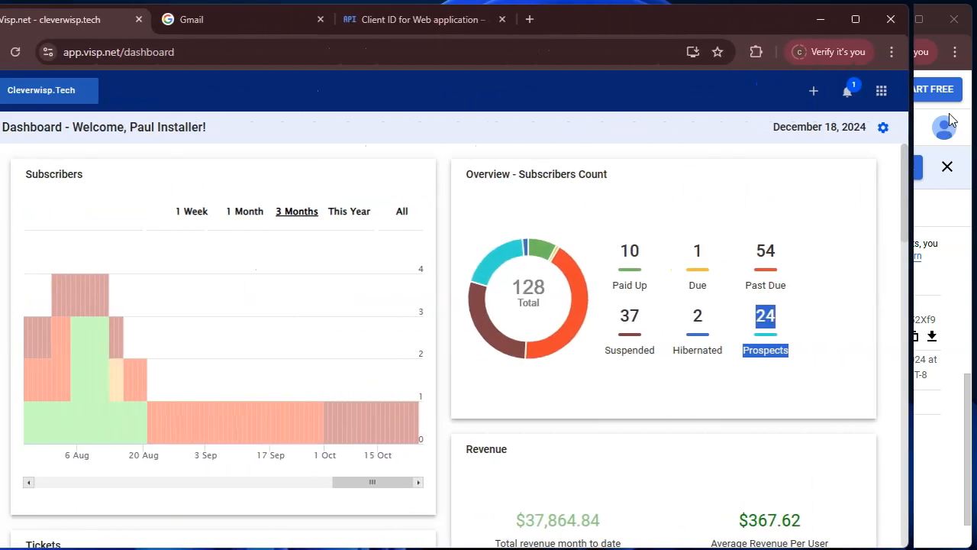
# Step: Switch to the VISP app and open its Extensions settings
pyautogui.click(944, 90)
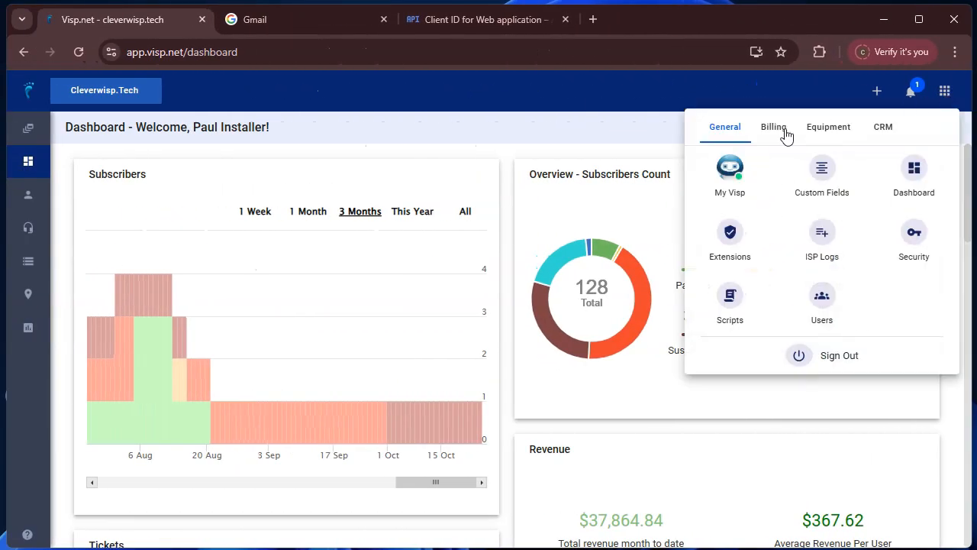
pyautogui.click(732, 240)
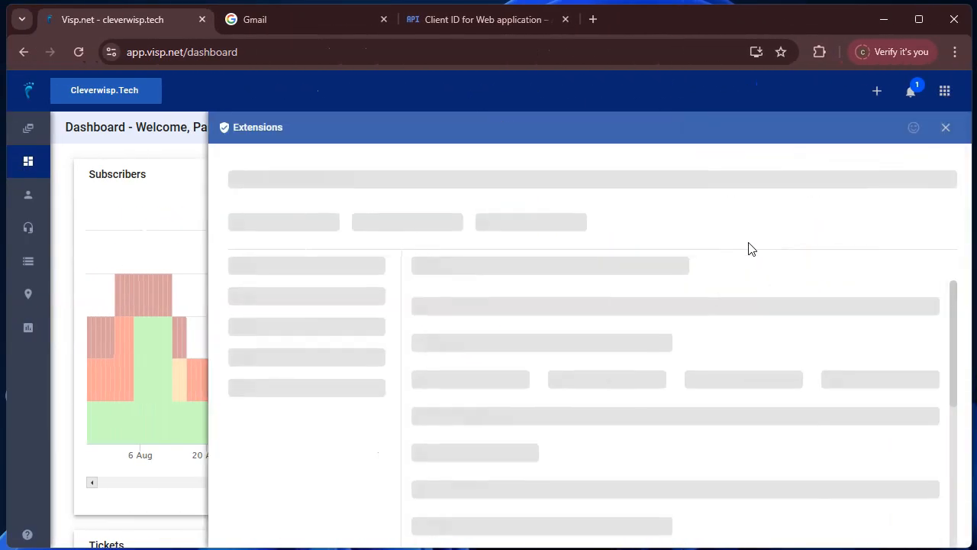
pyautogui.click(288, 291)
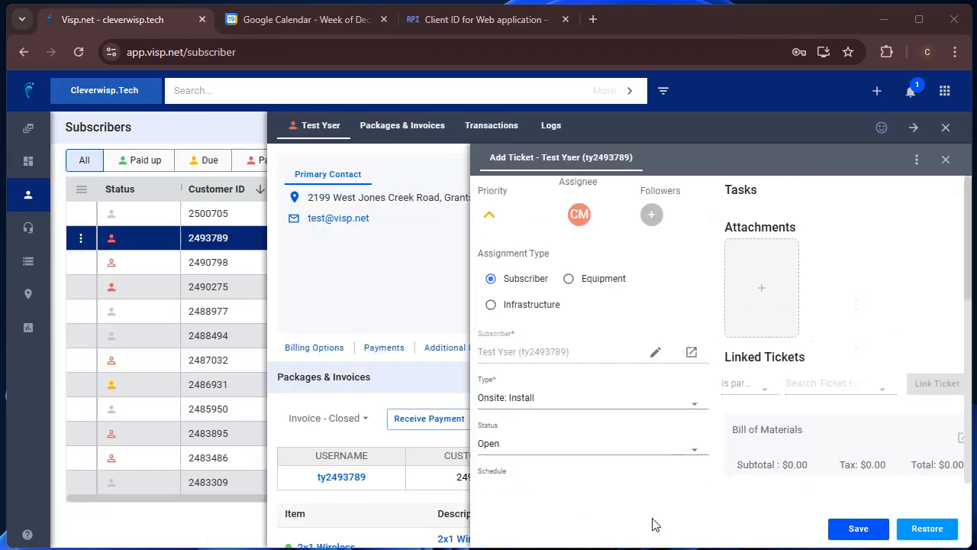
# Step: Close the Add Ticket form and the subscriber's record
pyautogui.click(946, 161)
pyautogui.click(945, 127)
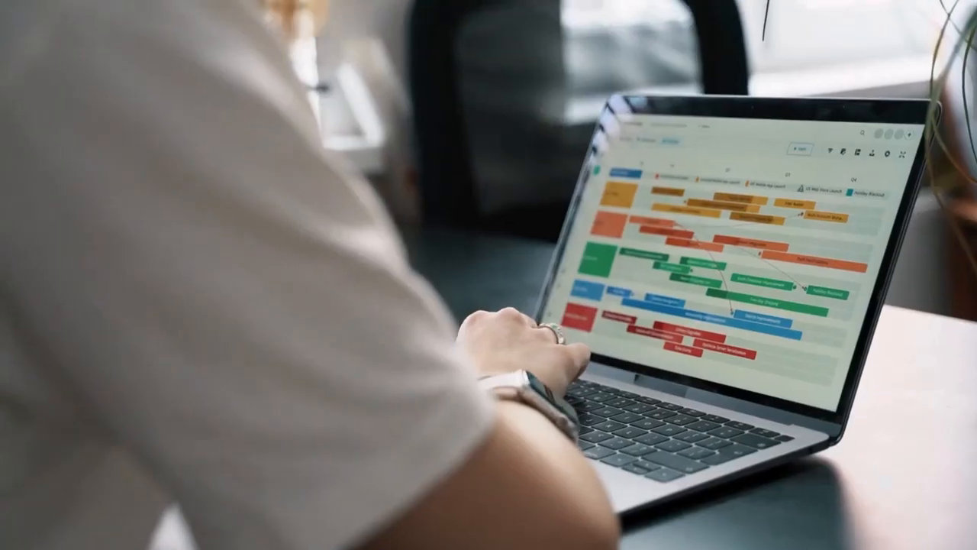